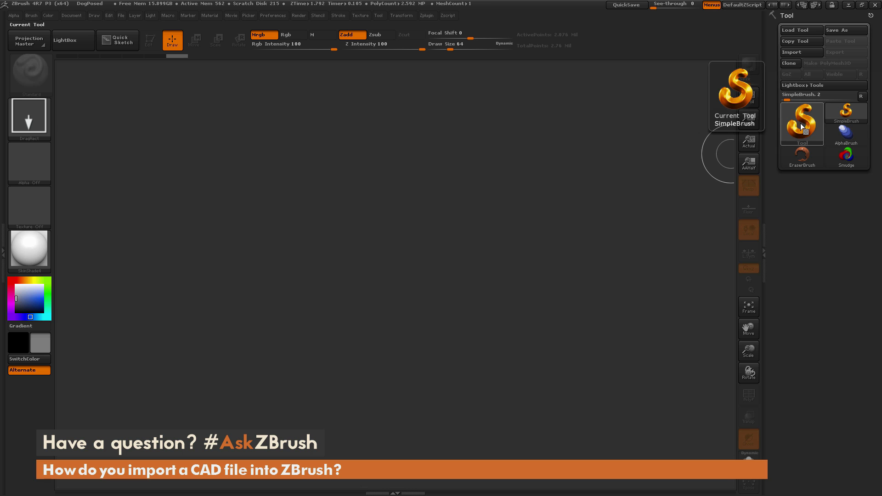
- Draw a PolyMesh3D star in the middle of the canvas and switch it to Edit mode
{"action": "left_click", "coordinate": [800, 123]}
{"action": "mouse_move", "coordinate": [577, 210]}
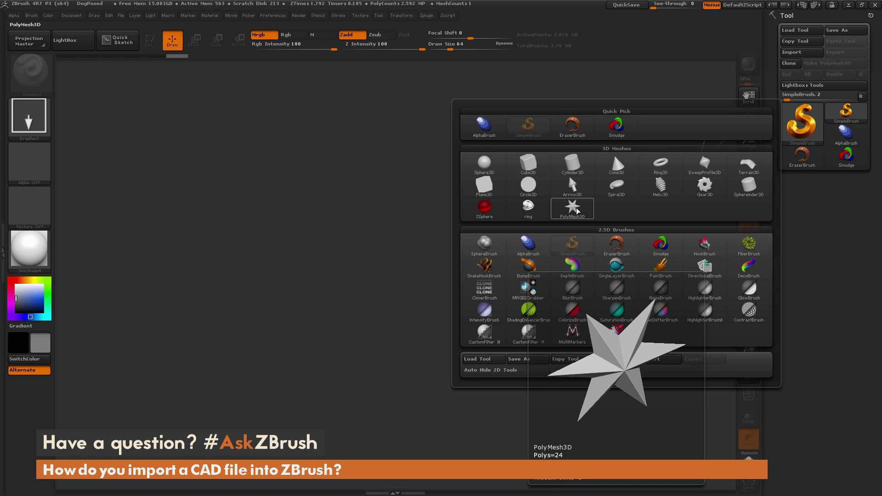
{"action": "left_click", "coordinate": [577, 210]}
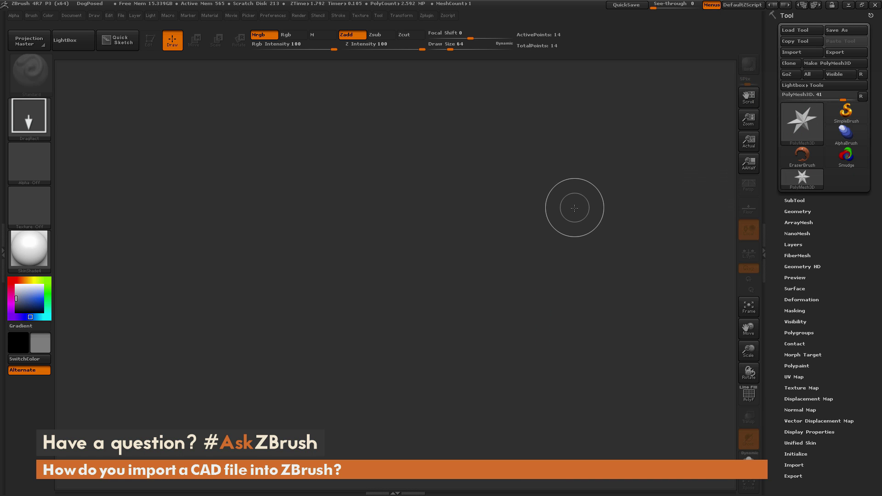
{"action": "left_click_drag", "start_coordinate": [386, 237], "coordinate": [385, 442]}
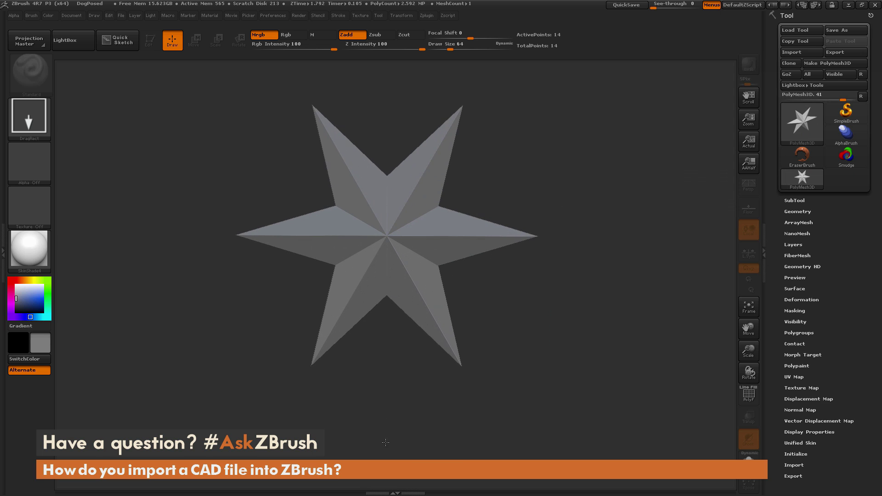
{"action": "left_click", "coordinate": [149, 40]}
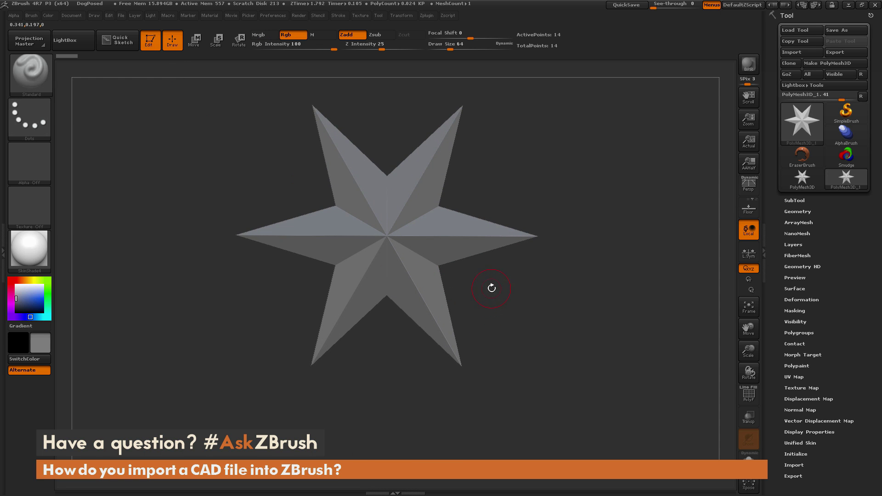
{"action": "left_click_drag", "start_coordinate": [491, 288], "coordinate": [484, 309]}
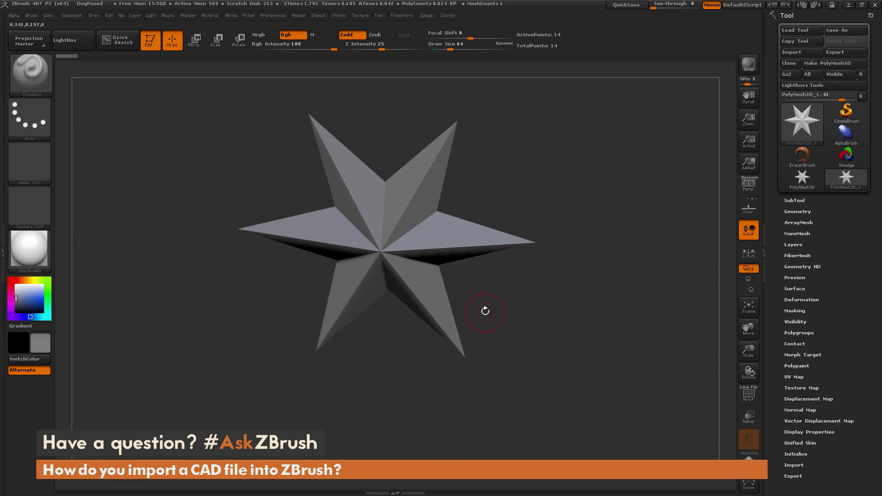
- Import the ring mesh in place of the star, removing all its unused vertices
{"action": "left_click", "coordinate": [797, 53]}
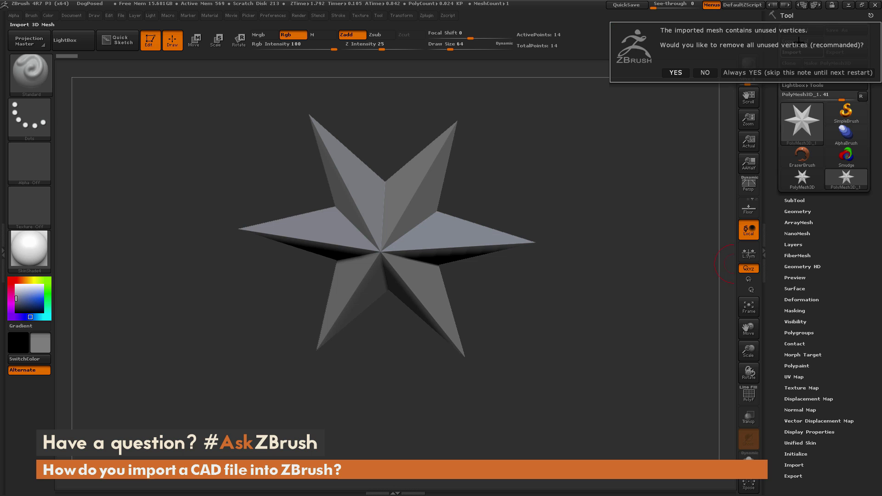
{"action": "left_click", "coordinate": [675, 72]}
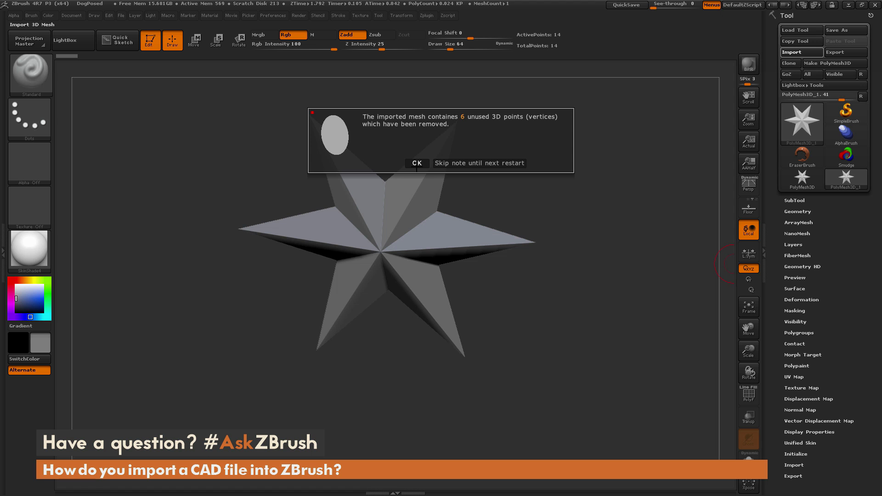
{"action": "left_click", "coordinate": [416, 163]}
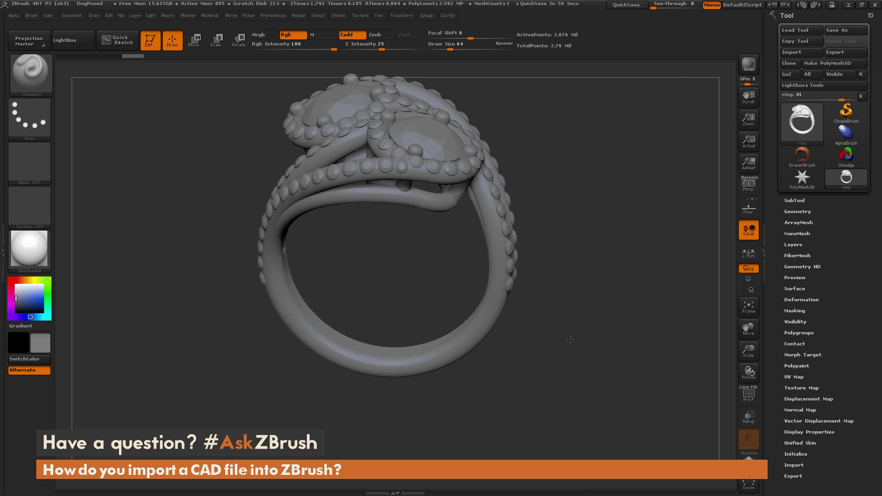
- Show the ring's polyframe and examine the topology where the inner band meets the surrounding surfaces
{"action": "left_click_drag", "start_coordinate": [588, 328], "coordinate": [563, 353]}
{"action": "key", "text": "shift+f"}
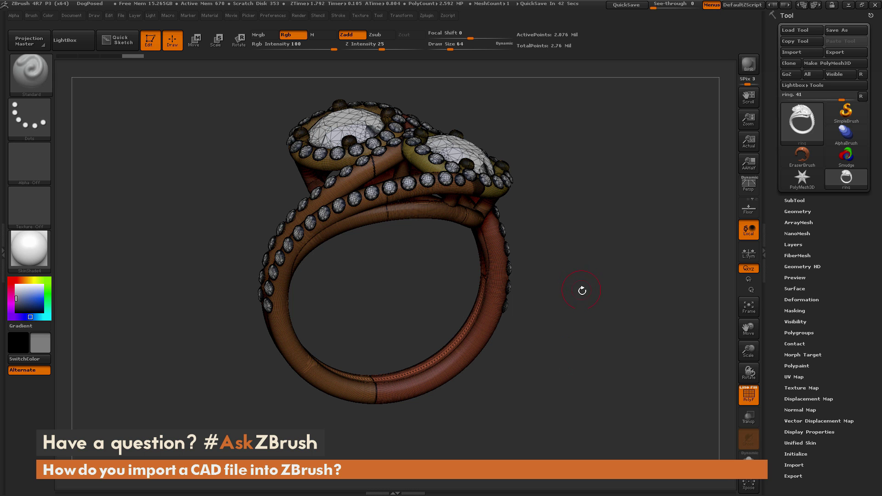
{"action": "mouse_move", "coordinate": [571, 295]}
{"action": "left_mouse_down"}
{"action": "mouse_move", "coordinate": [580, 318]}
{"action": "mouse_move", "coordinate": [546, 308]}
{"action": "mouse_move", "coordinate": [519, 315]}
{"action": "mouse_move", "coordinate": [514, 328]}
{"action": "mouse_move", "coordinate": [513, 289]}
{"action": "mouse_move", "coordinate": [430, 324]}
{"action": "left_mouse_up"}
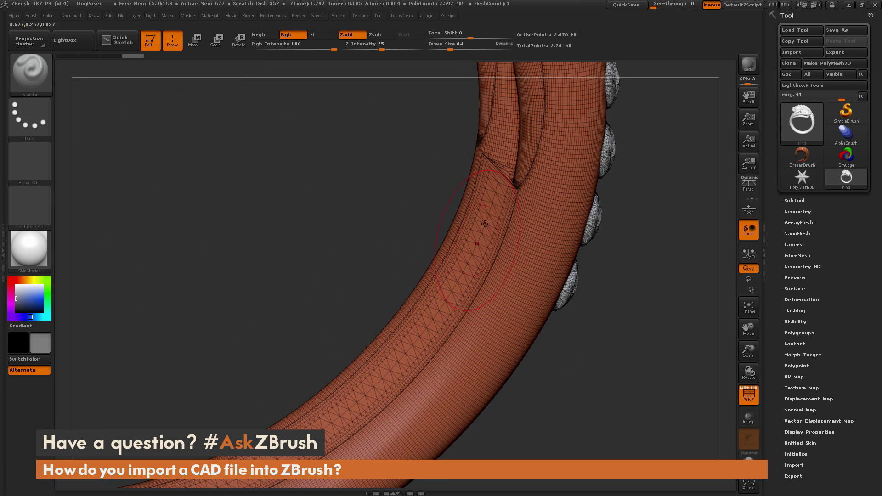
{"action": "key", "text": "ctrl"}
{"action": "left_click_drag", "start_coordinate": [539, 180], "coordinate": [446, 191]}
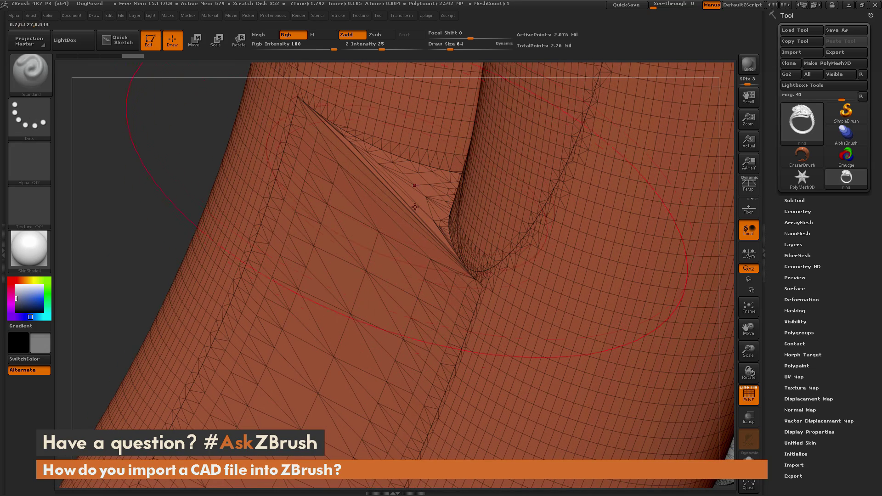
{"action": "key", "text": "ctrl"}
{"action": "mouse_move", "coordinate": [524, 358]}
{"action": "left_mouse_down"}
{"action": "mouse_move", "coordinate": [592, 355]}
{"action": "mouse_move", "coordinate": [522, 280]}
{"action": "mouse_move", "coordinate": [479, 270]}
{"action": "mouse_move", "coordinate": [553, 328]}
{"action": "left_mouse_up"}
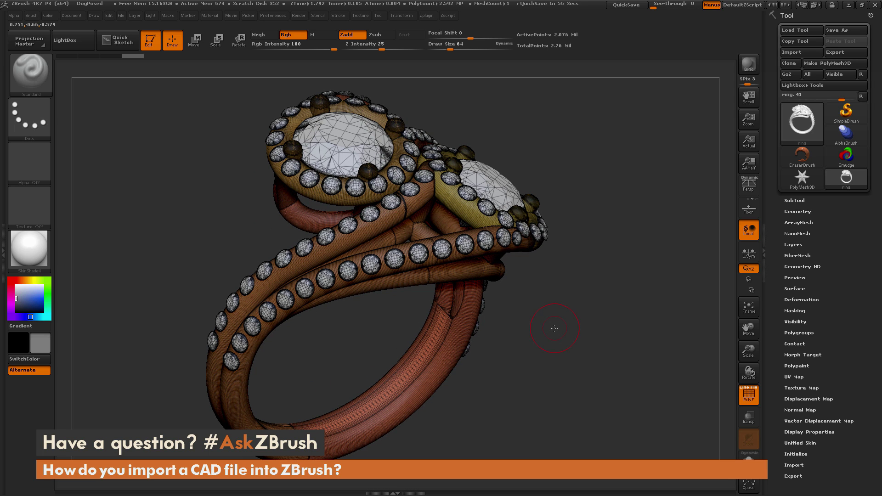
- Set the draw size to 112, try smoothing across the band and stones, and undo the smoothing
{"action": "key", "text": "s"}
{"action": "left_click_drag", "start_coordinate": [573, 338], "coordinate": [575, 338]}
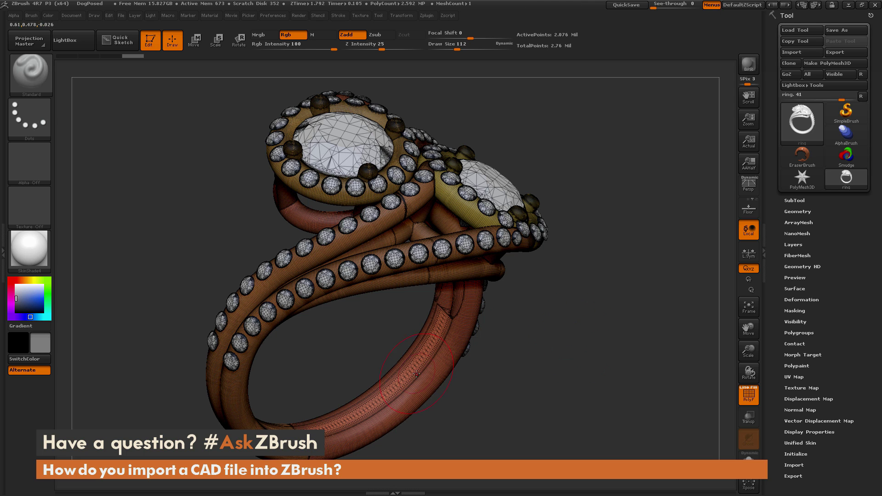
{"action": "key", "text": "shift"}
{"action": "mouse_move", "coordinate": [414, 375]}
{"action": "left_mouse_down", "text": "shift"}
{"action": "mouse_move", "coordinate": [404, 395]}
{"action": "mouse_move", "coordinate": [299, 425]}
{"action": "mouse_move", "coordinate": [235, 418]}
{"action": "mouse_move", "coordinate": [427, 262]}
{"action": "mouse_move", "coordinate": [480, 243]}
{"action": "mouse_move", "coordinate": [395, 200]}
{"action": "mouse_move", "coordinate": [354, 156]}
{"action": "mouse_move", "coordinate": [303, 138]}
{"action": "mouse_move", "coordinate": [381, 152]}
{"action": "mouse_move", "coordinate": [505, 193]}
{"action": "mouse_move", "coordinate": [262, 275]}
{"action": "mouse_move", "coordinate": [224, 374]}
{"action": "mouse_move", "coordinate": [246, 280]}
{"action": "left_mouse_up", "text": "shift"}
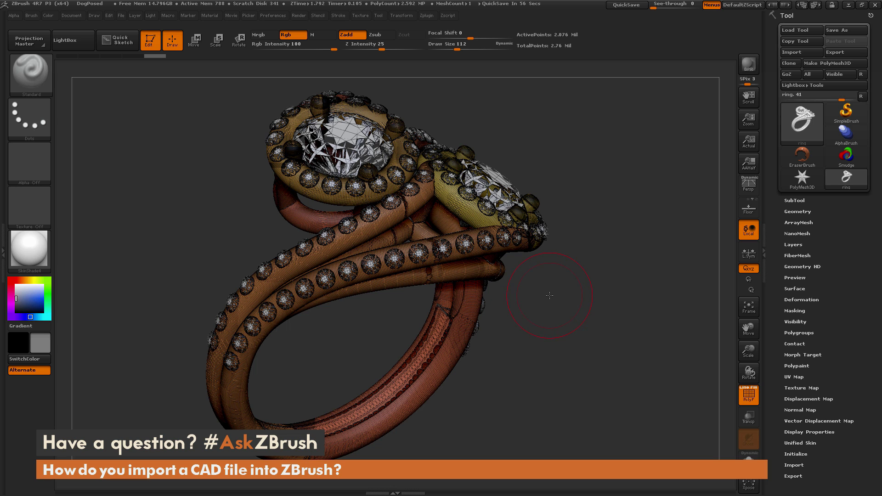
{"action": "key", "text": "ctrl"}
{"action": "left_click_drag", "start_coordinate": [571, 322], "coordinate": [570, 324], "text": "ctrl"}
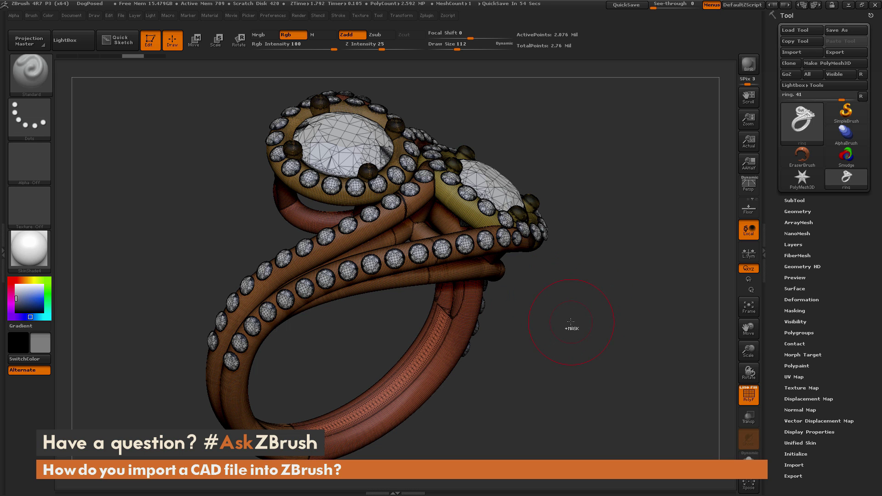
- Weld the ring's points with a WeldDist of 1
{"action": "left_click", "coordinate": [811, 211]}
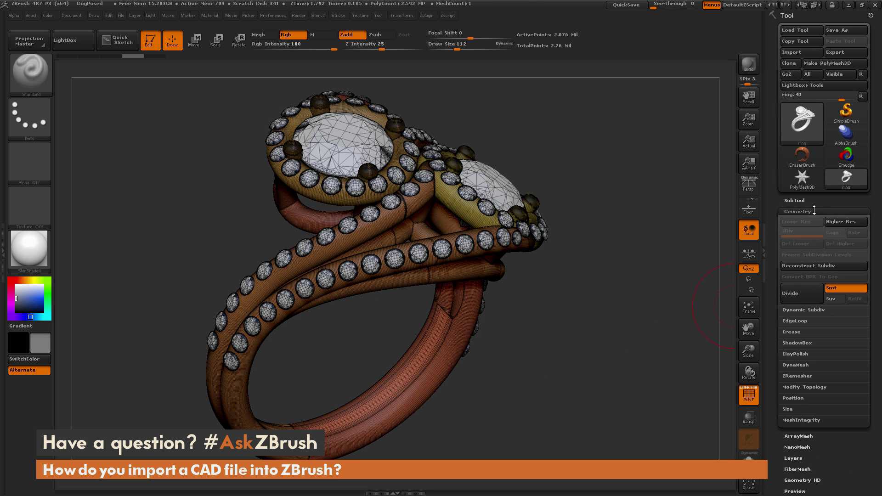
{"action": "left_click", "coordinate": [815, 388]}
{"action": "left_click_drag", "start_coordinate": [871, 430], "coordinate": [871, 352]}
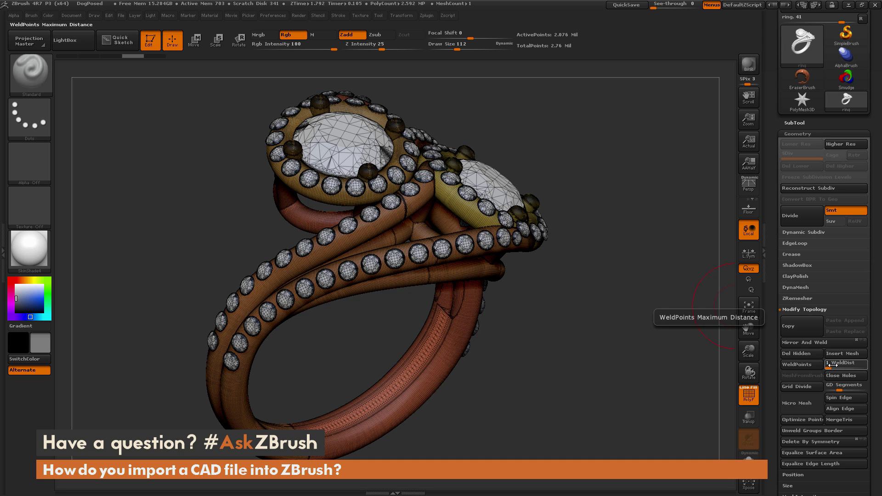
{"action": "left_click", "coordinate": [800, 365]}
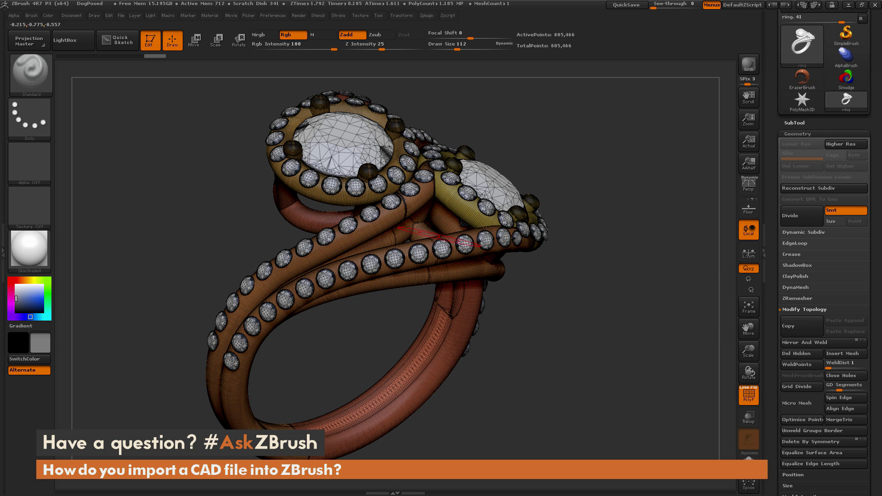
- Try smoothing strokes across the welded ring's band and settings, and undo them
{"action": "mouse_move", "coordinate": [450, 243]}
{"action": "left_mouse_down", "text": "shift"}
{"action": "mouse_move", "coordinate": [349, 267]}
{"action": "mouse_move", "coordinate": [326, 250]}
{"action": "mouse_move", "coordinate": [358, 152]}
{"action": "mouse_move", "coordinate": [312, 129]}
{"action": "mouse_move", "coordinate": [285, 133]}
{"action": "left_mouse_up", "text": "shift"}
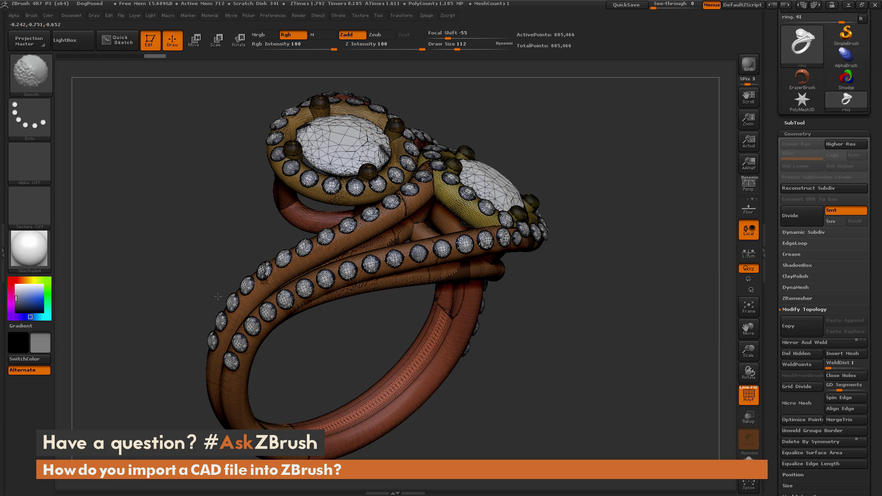
{"action": "mouse_move", "coordinate": [218, 296]}
{"action": "left_mouse_down", "text": "shift"}
{"action": "mouse_move", "coordinate": [276, 275]}
{"action": "mouse_move", "coordinate": [404, 376]}
{"action": "mouse_move", "coordinate": [460, 276]}
{"action": "mouse_move", "coordinate": [519, 230]}
{"action": "left_mouse_up", "text": "shift"}
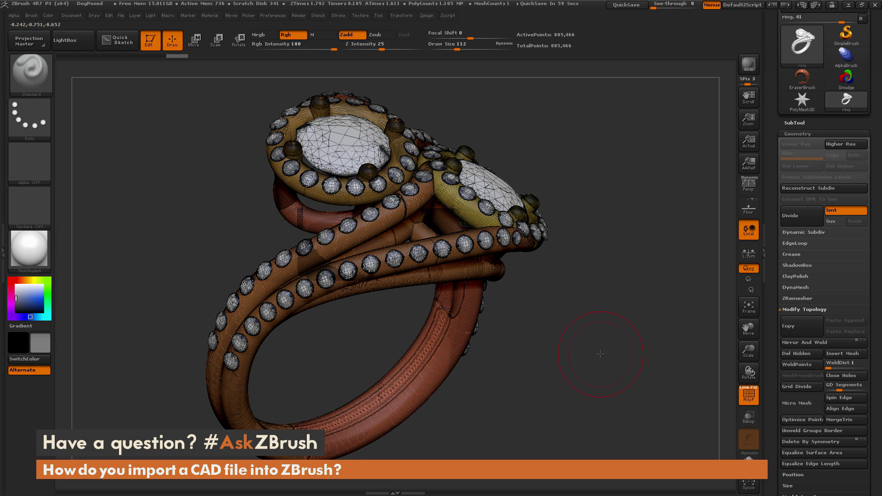
{"action": "key", "text": "ctrl+z"}
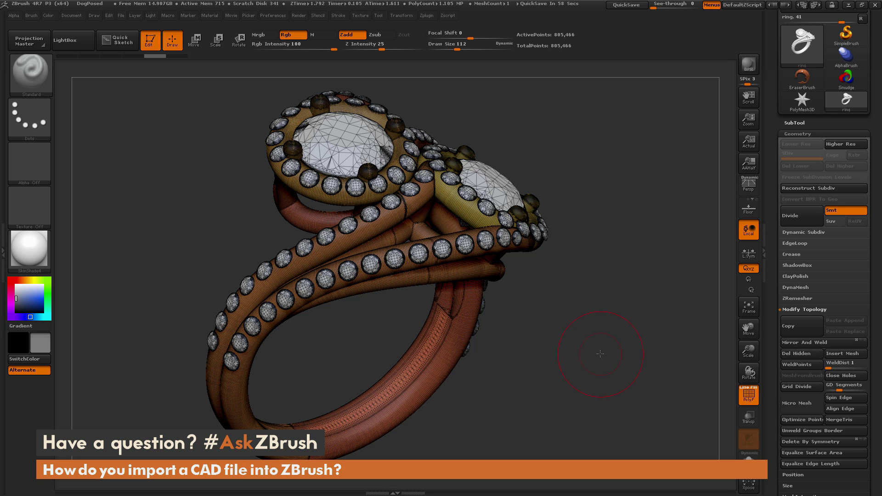
- Isolate the gemstones and split the hidden metal body off into its own subtool
{"action": "left_click_drag", "start_coordinate": [509, 216], "coordinate": [493, 183], "text": "ctrl+shift"}
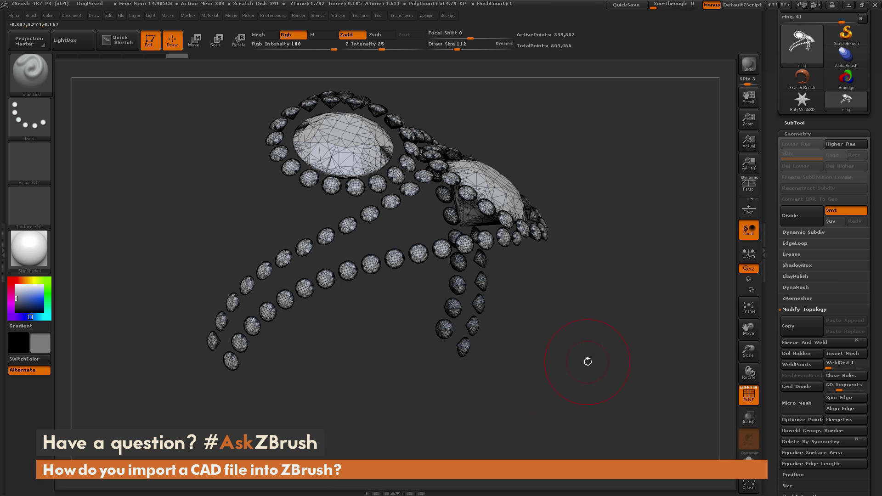
{"action": "left_click_drag", "start_coordinate": [626, 238], "coordinate": [603, 234]}
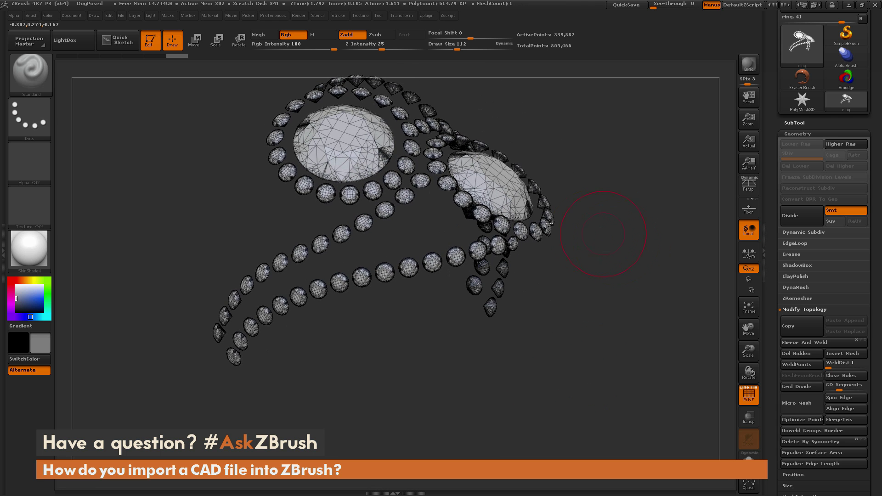
{"action": "left_click", "coordinate": [800, 123]}
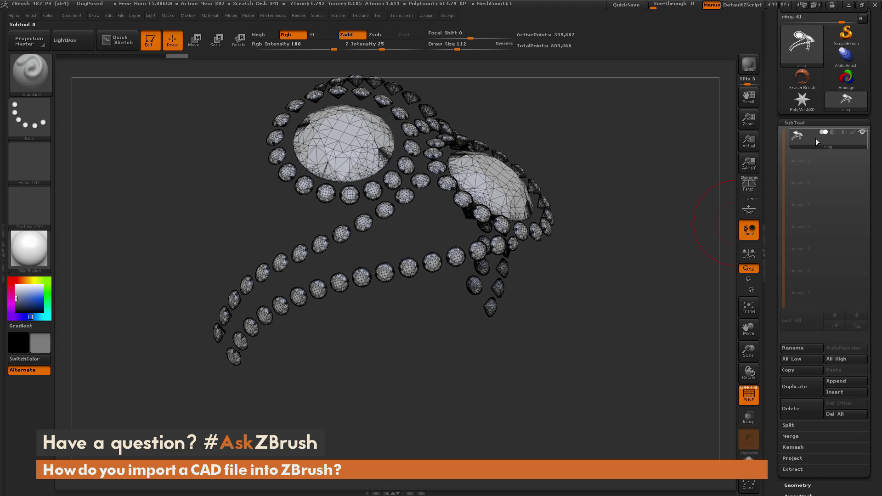
{"action": "left_click", "coordinate": [788, 426]}
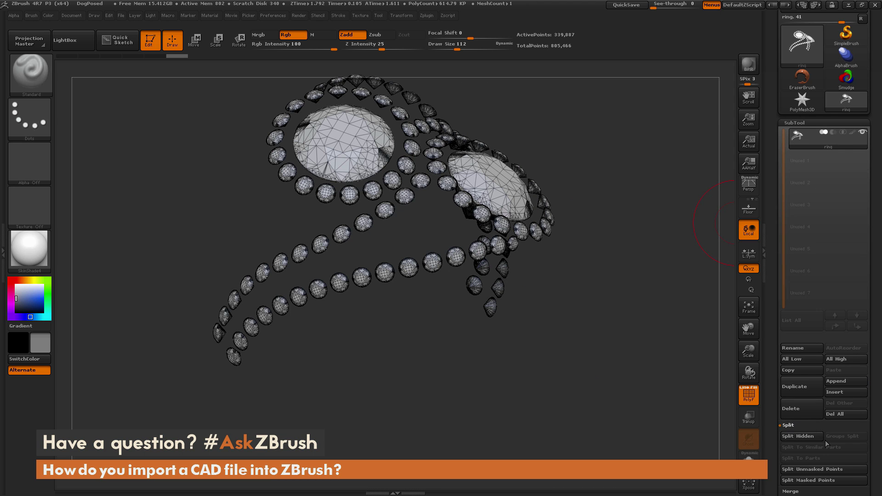
{"action": "left_click", "coordinate": [802, 436]}
{"action": "mouse_move", "coordinate": [800, 140]}
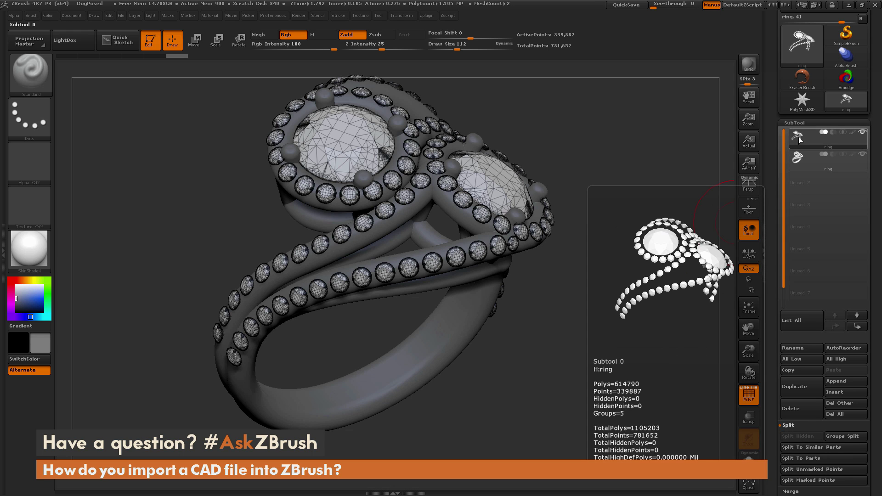
- Compare the Original, Dynamesh and ZRemesh versions of the ring body, showing the ZRemesh version's polyframe
{"action": "left_click", "coordinate": [803, 165]}
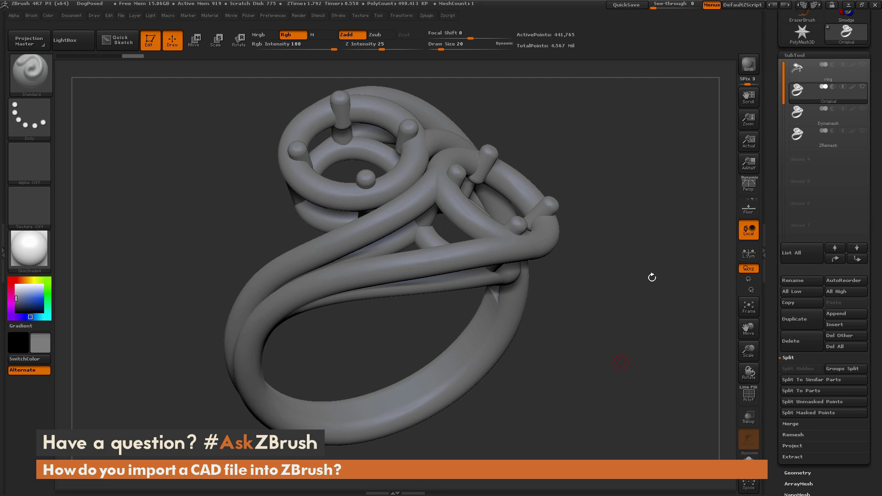
{"action": "left_click", "coordinate": [801, 123]}
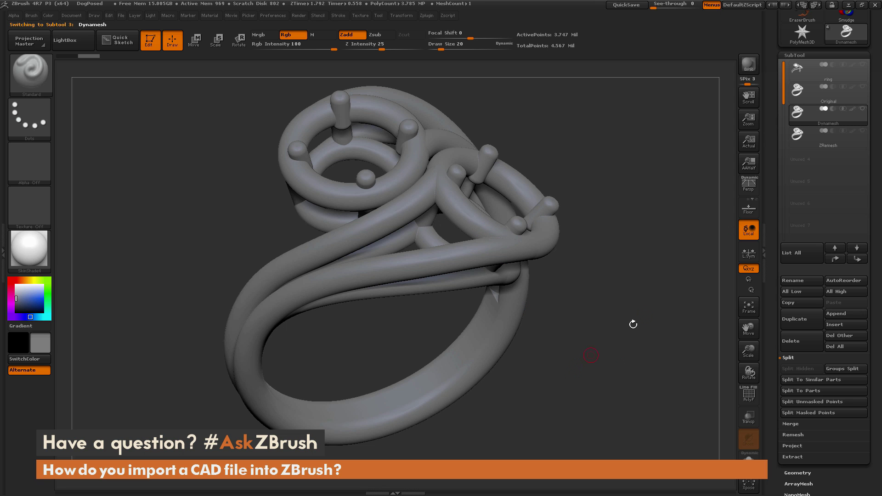
{"action": "left_click", "coordinate": [800, 142]}
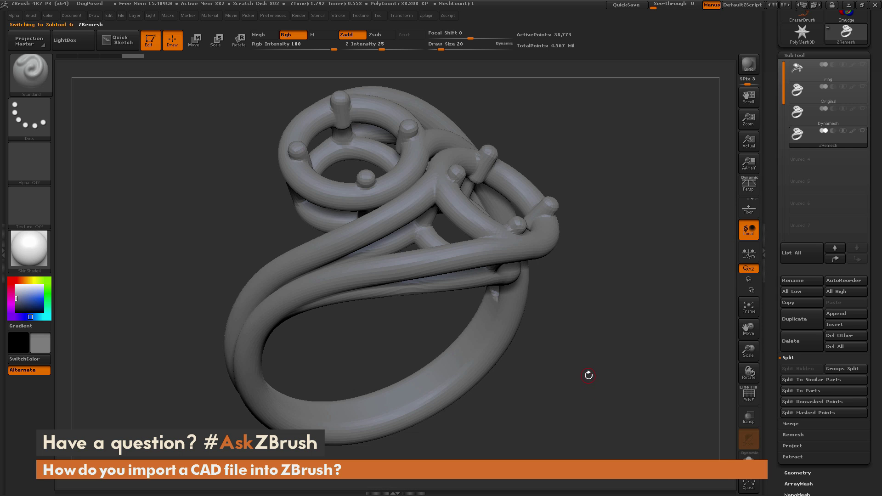
{"action": "key", "text": "shift+f"}
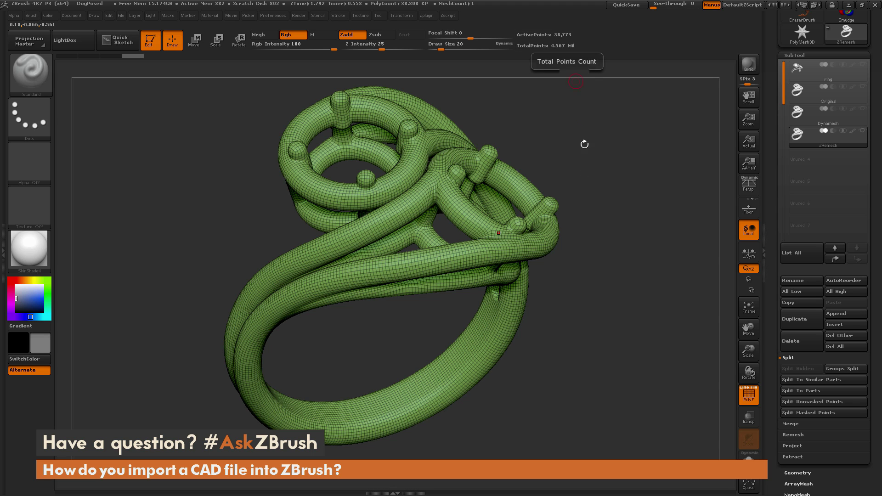
- Select the Dynamesh subtool and review its polyframe and DynaMesh settings
{"action": "left_click", "coordinate": [799, 121]}
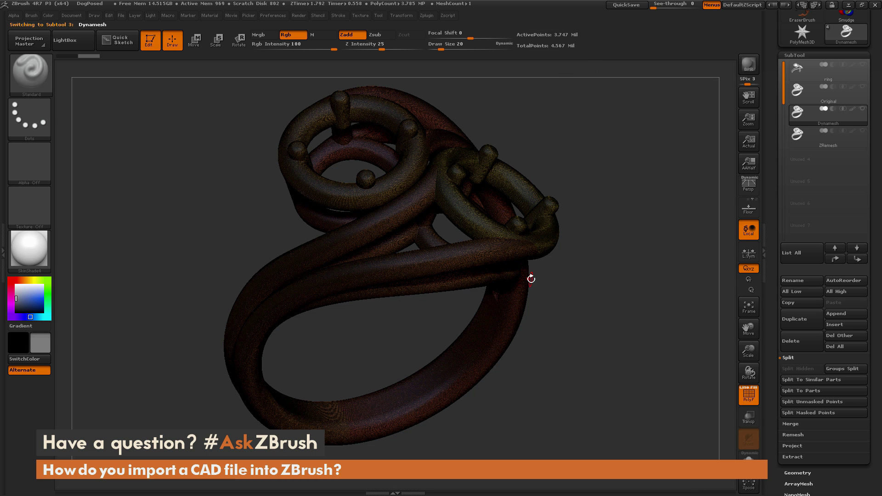
{"action": "left_click", "coordinate": [797, 472]}
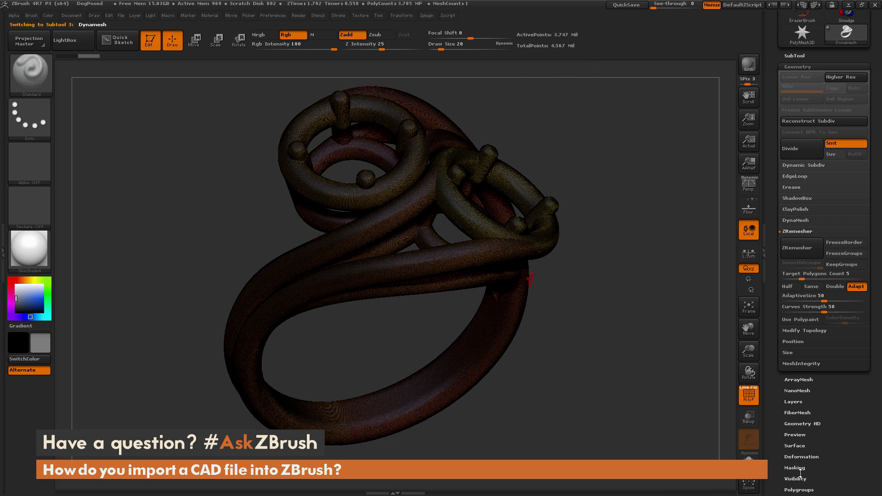
{"action": "left_click", "coordinate": [800, 232]}
{"action": "left_click", "coordinate": [801, 221]}
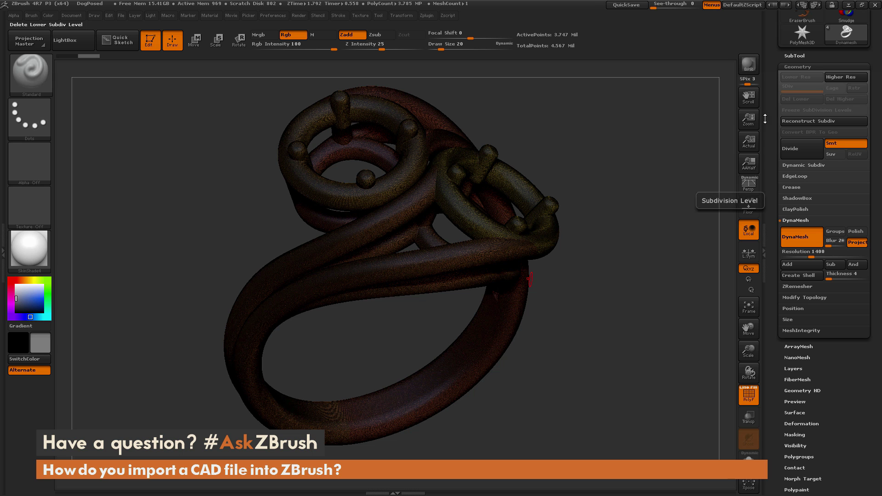
- Select the ZRemesh subtool and review its ZRemesher settings
{"action": "key", "text": "alt+Down"}
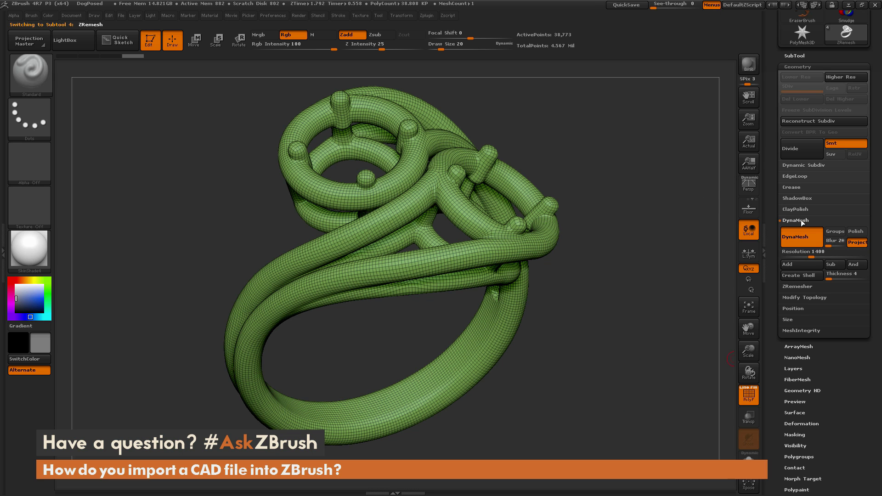
{"action": "left_click", "coordinate": [800, 220]}
{"action": "left_click", "coordinate": [804, 230]}
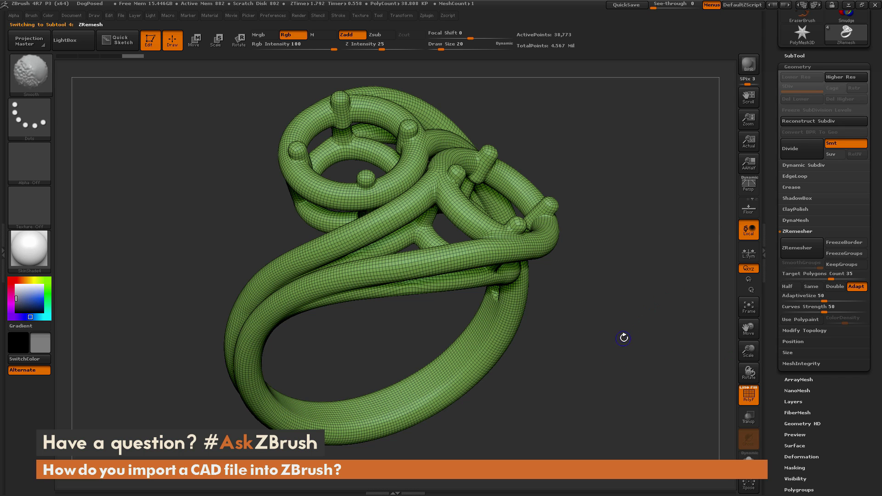
- Hide the ZRemesh subtool's polyframe and divide the mesh up to subdivision level 3
{"action": "key", "text": "shift+f"}
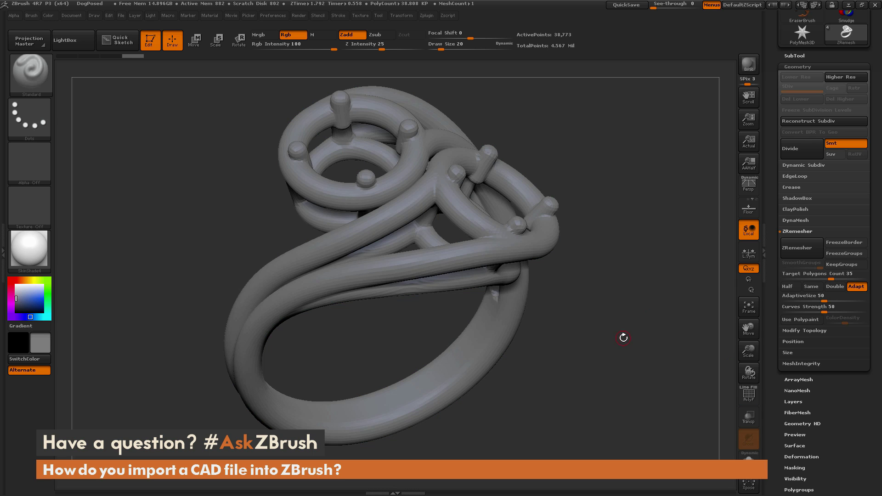
{"action": "key", "text": "ctrl"}
{"action": "key", "text": "d"}
{"action": "key", "text": "d"}
{"action": "key", "text": "ctrl+d"}
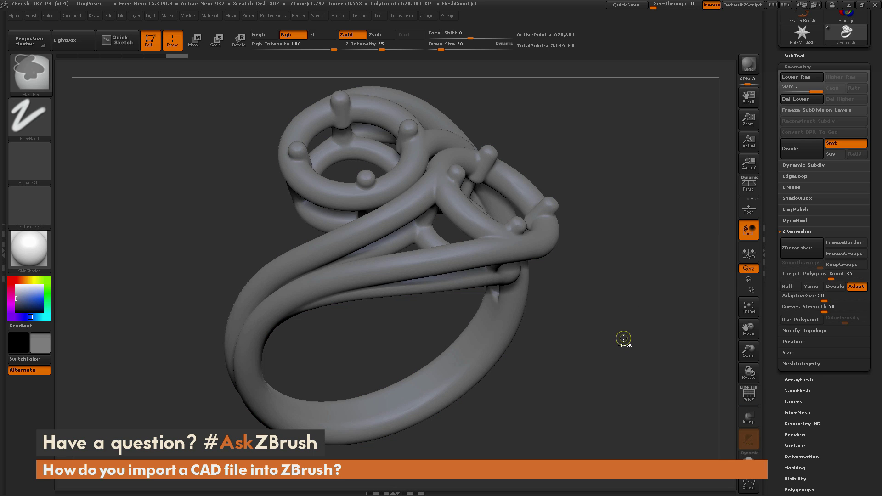